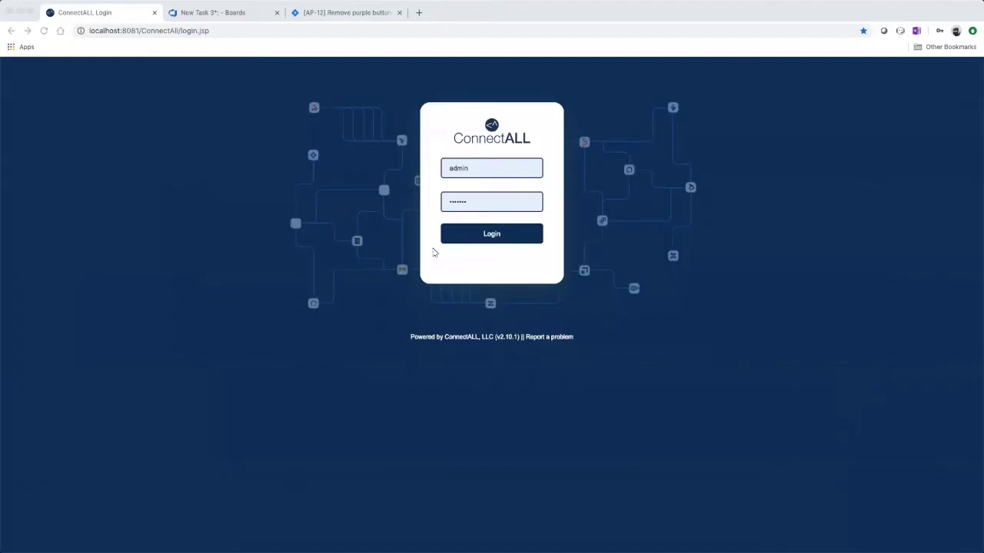
Log in with the prefilled admin credentials and open the Integrations page
click(483, 235)
click(484, 235)
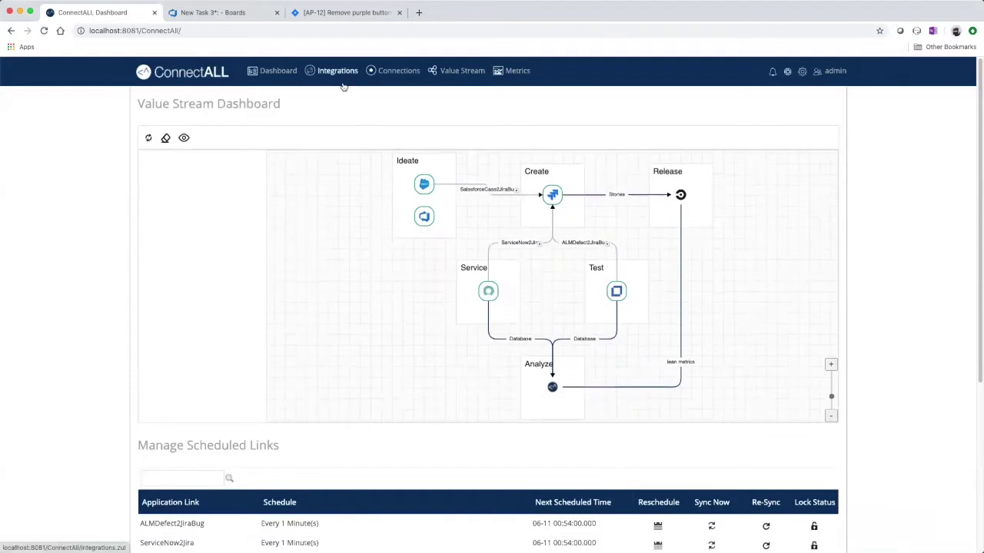
click(338, 71)
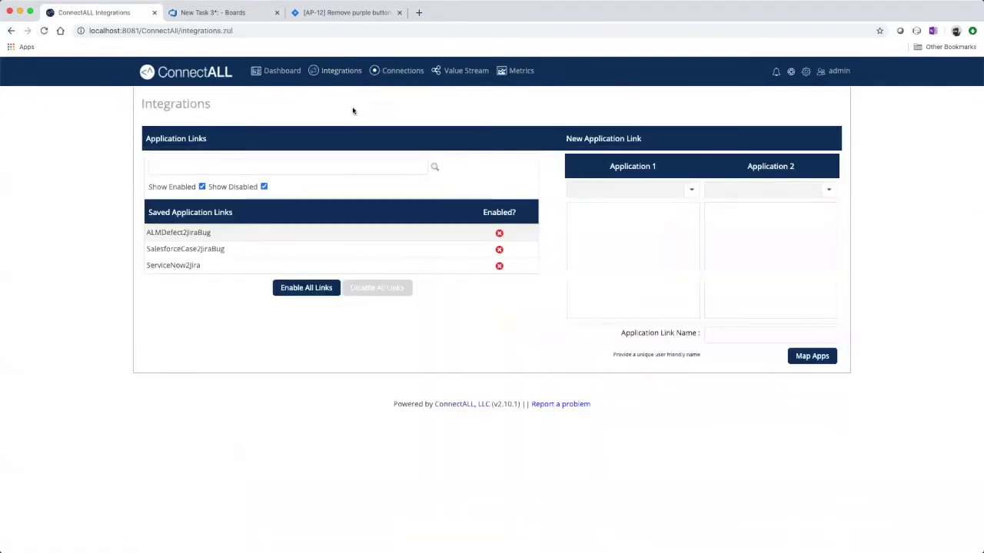
Create an application link named ADOTask2JiraTask from Azure DevOps (Formerly VSTS/TFS 2015+) to Atlassian JIRA and begin mapping the apps
click(692, 190)
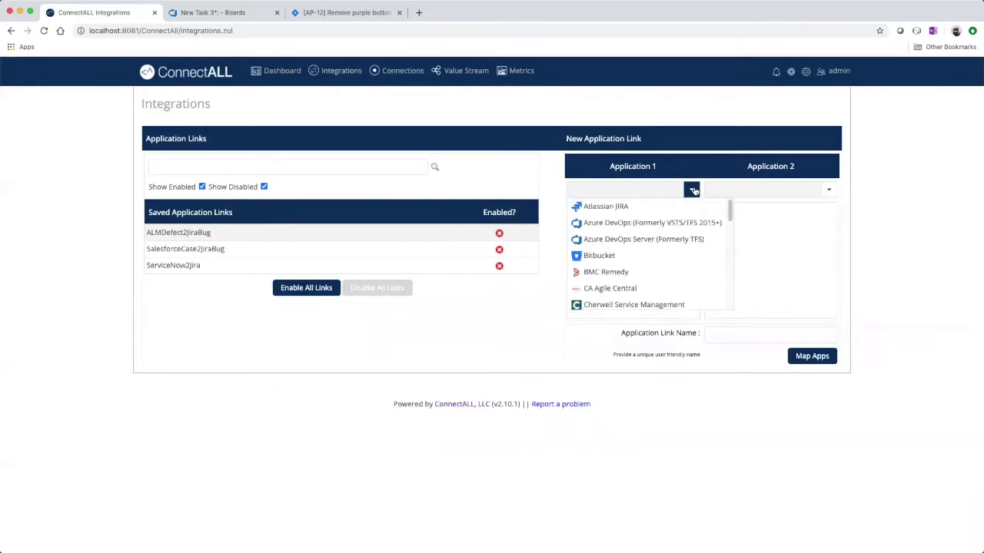
click(642, 222)
click(829, 190)
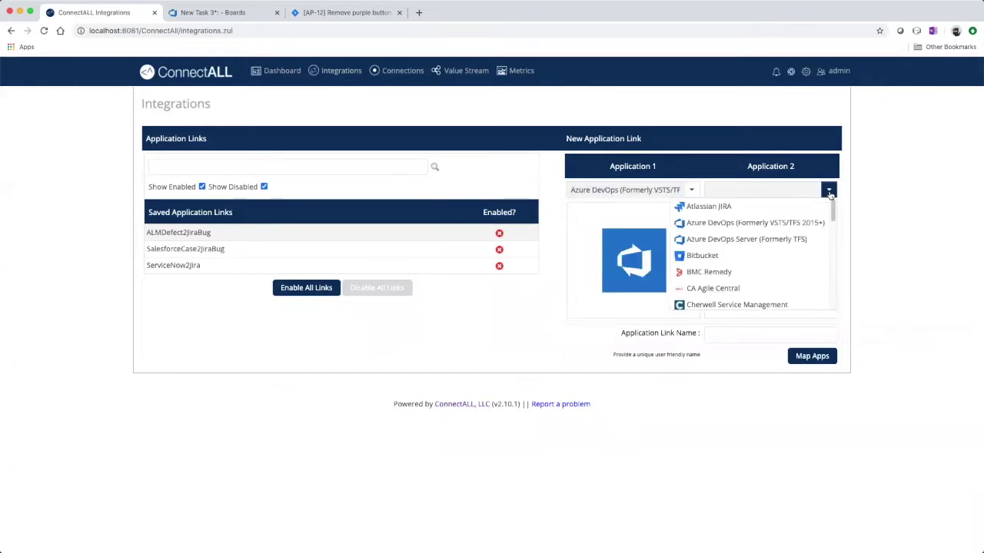
click(731, 209)
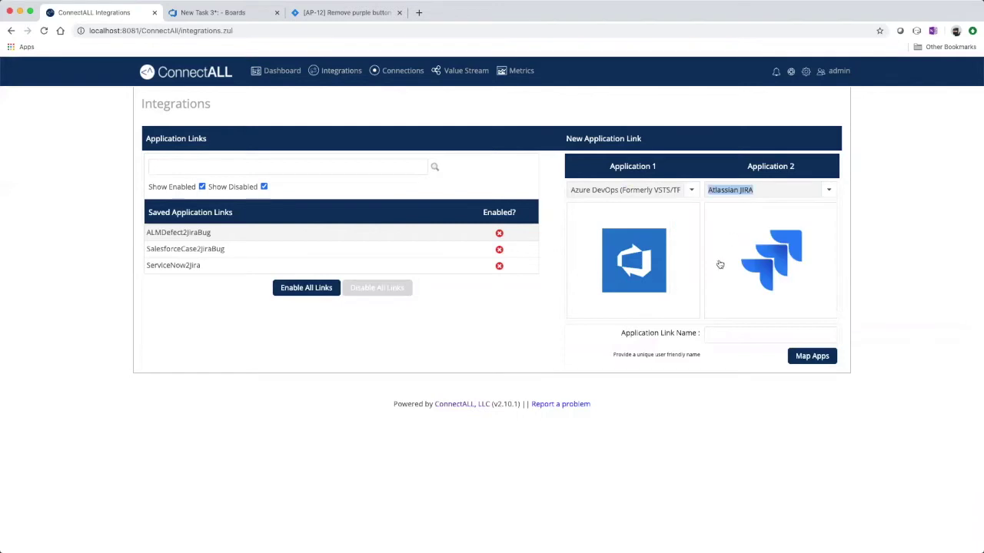
click(721, 335)
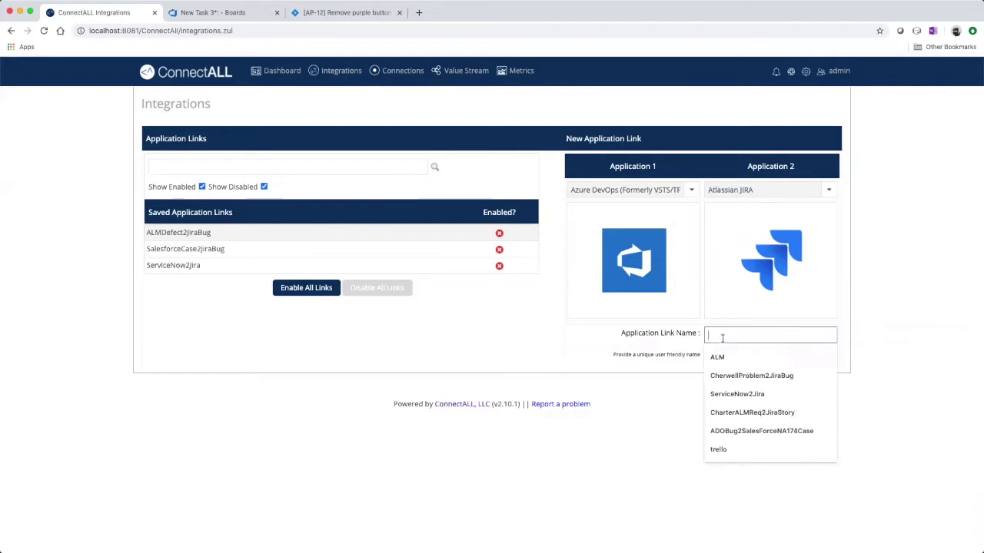
text(ADOTask2JiraTask)
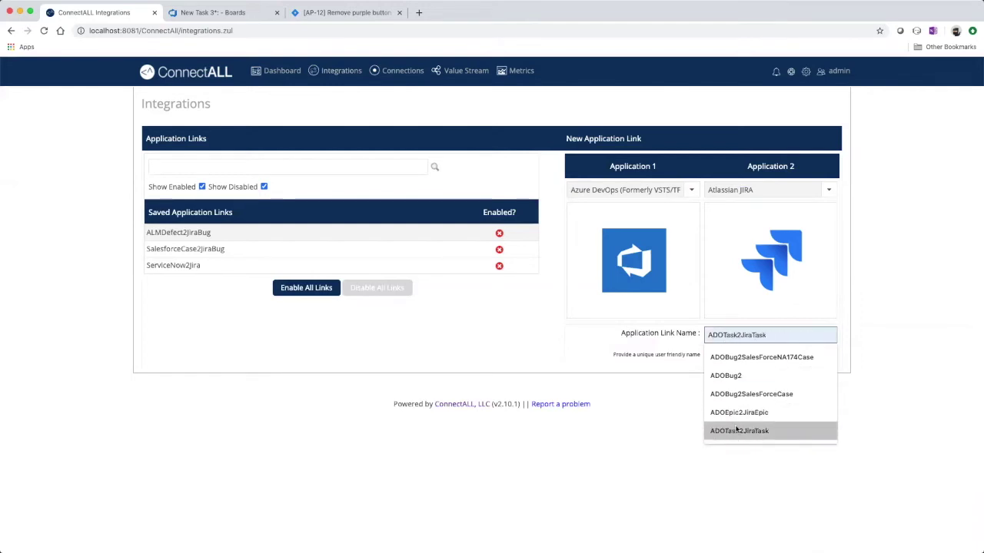
click(736, 430)
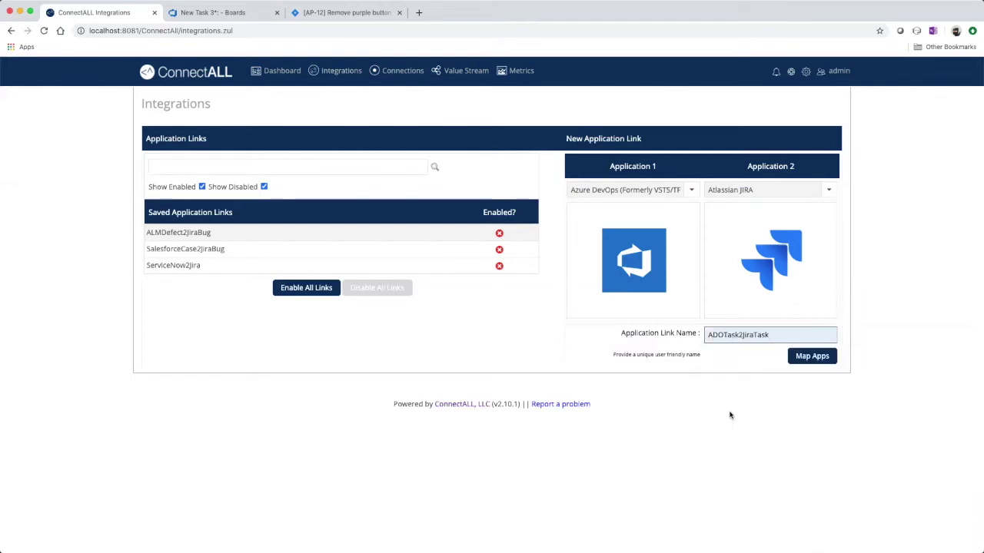
click(808, 357)
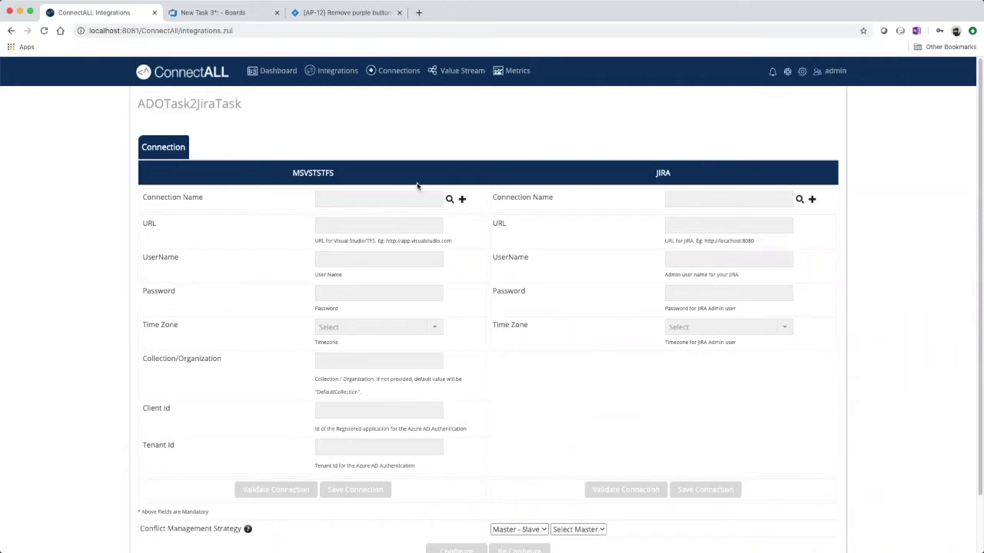
Assign the saved ADO_MyInstance connection to MSVSTSTFS and Jira_demo to JIRA, validating the JIRA connection
click(450, 201)
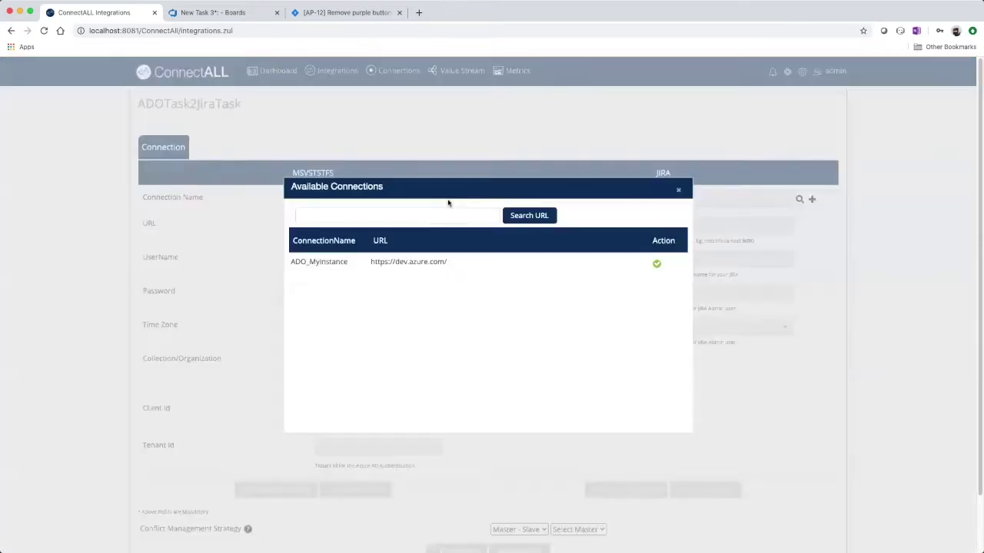
click(655, 266)
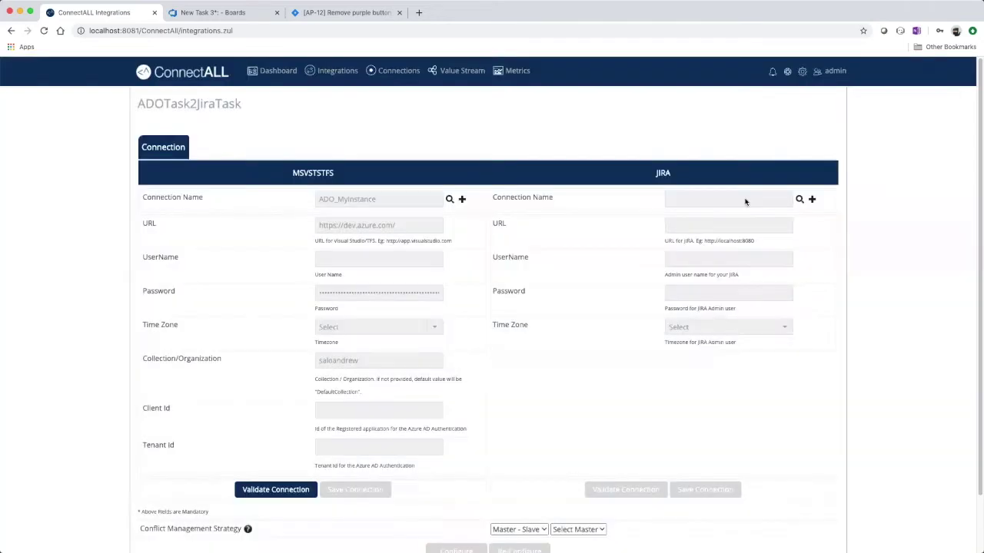
click(799, 199)
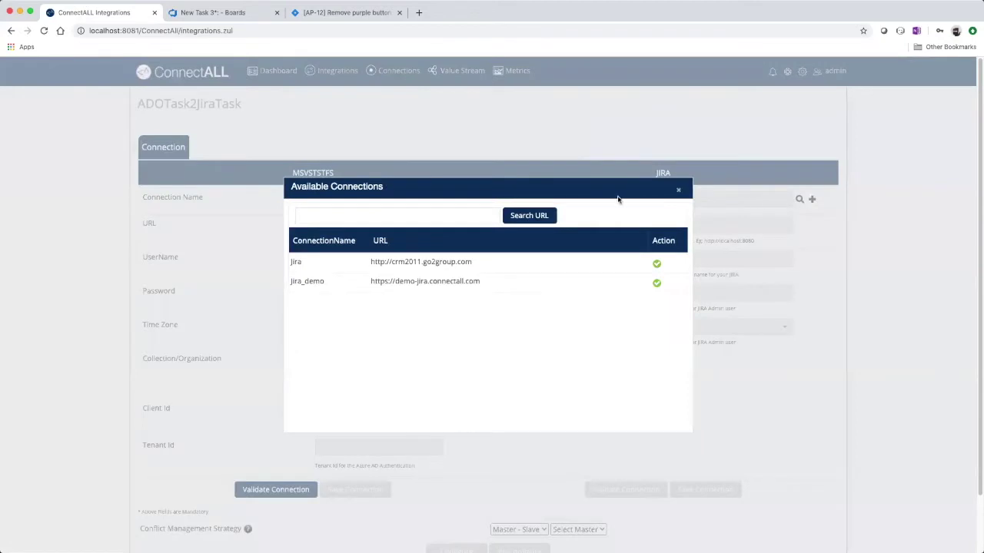
click(656, 282)
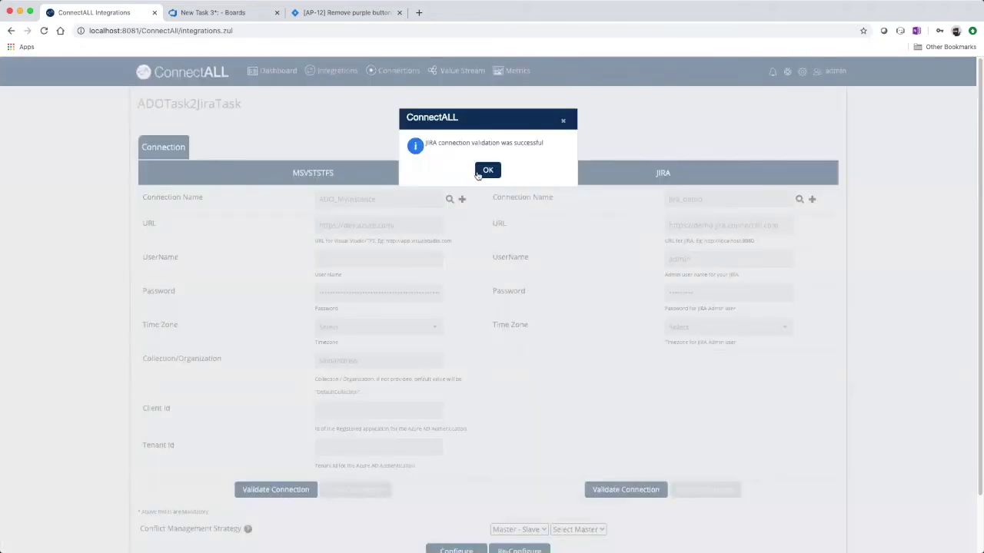
click(487, 170)
Choose msvststfs as master in the Master - Slave conflict management strategy and configure the link
scroll(600, 377, down, 2)
click(596, 466)
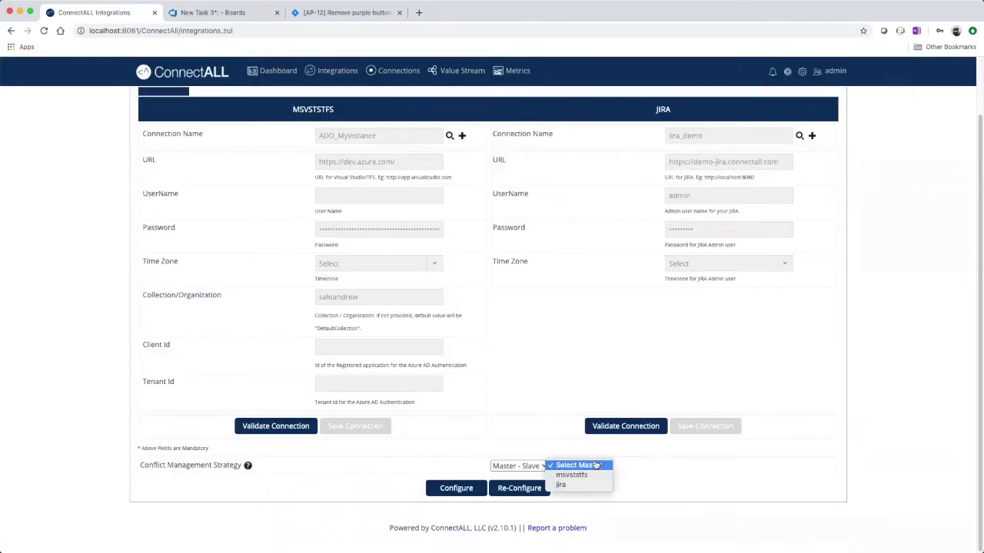
click(593, 476)
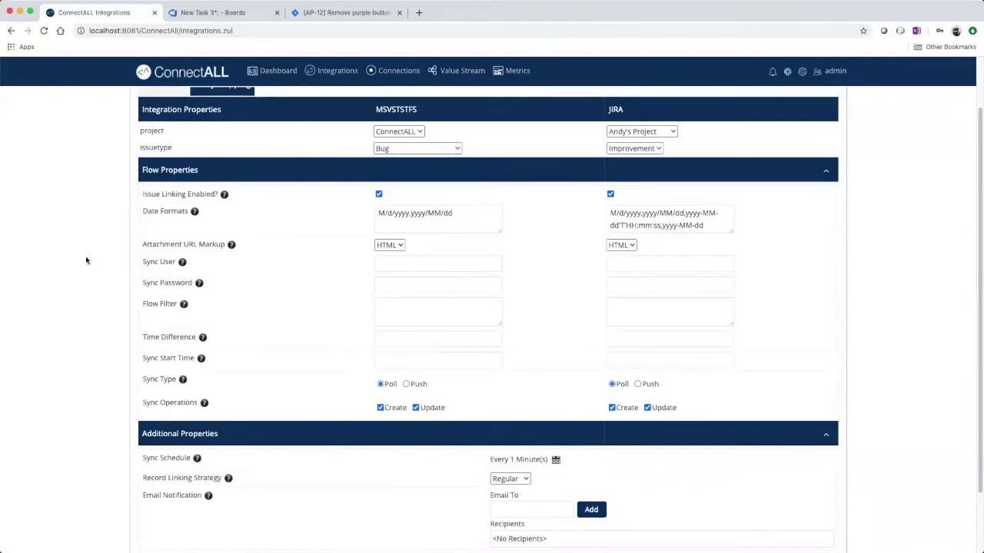
Set the issue type to Task for both MSVSTSTFS and JIRA and proceed to configuring the fields
click(397, 148)
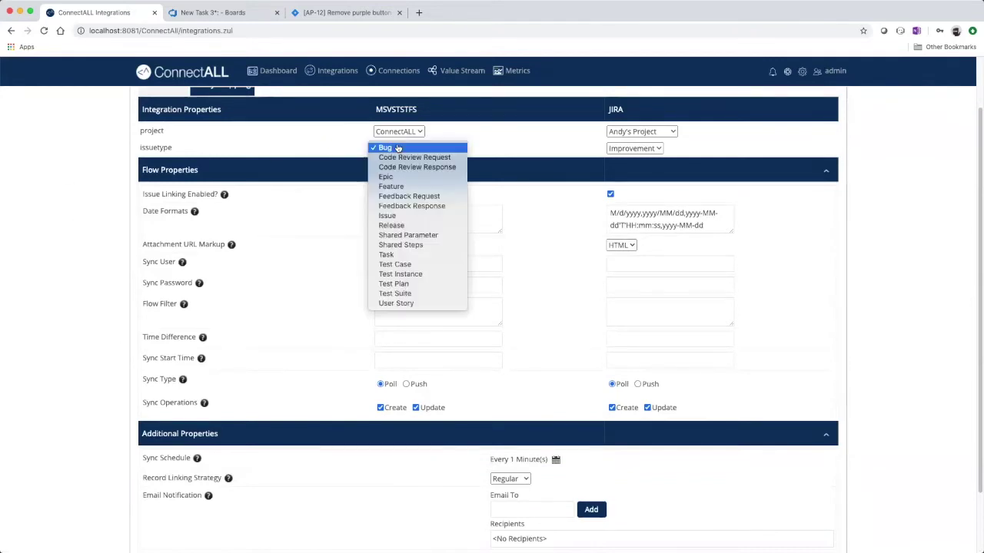
click(399, 258)
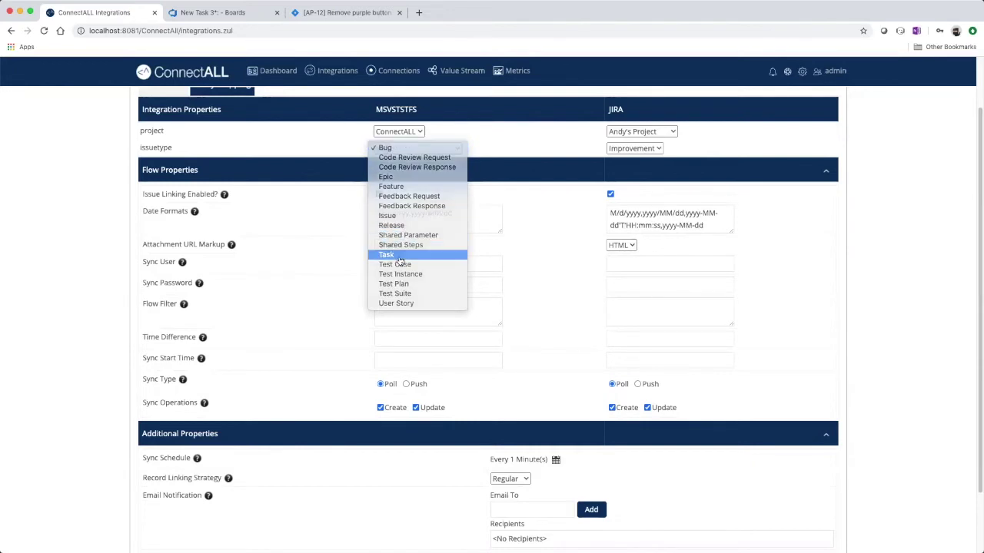
click(635, 149)
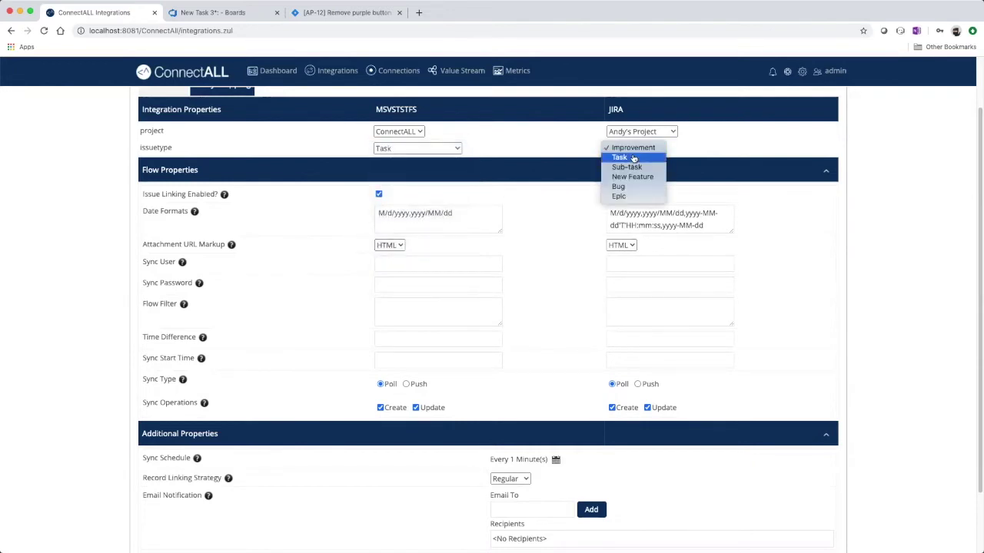
click(633, 158)
scroll(330, 215, down, 2)
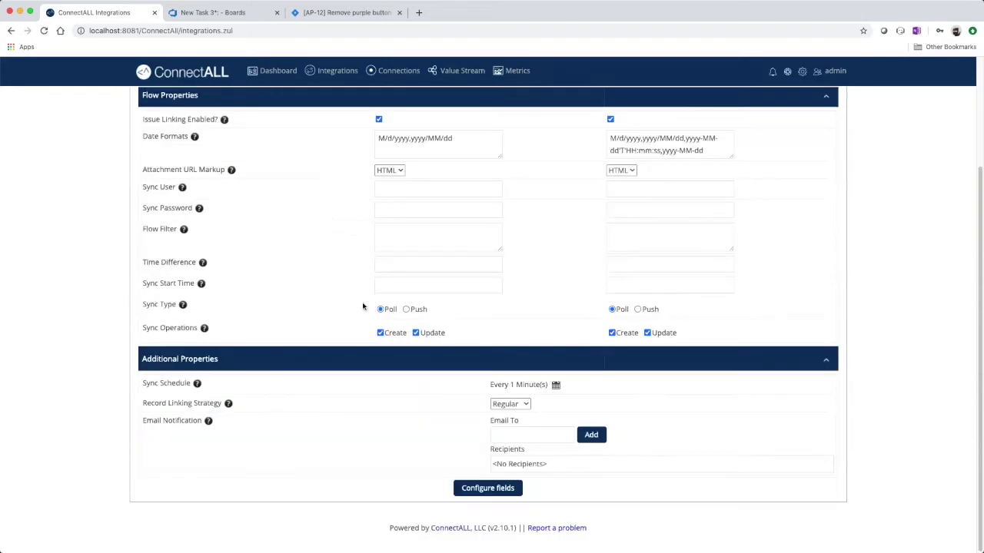
click(494, 489)
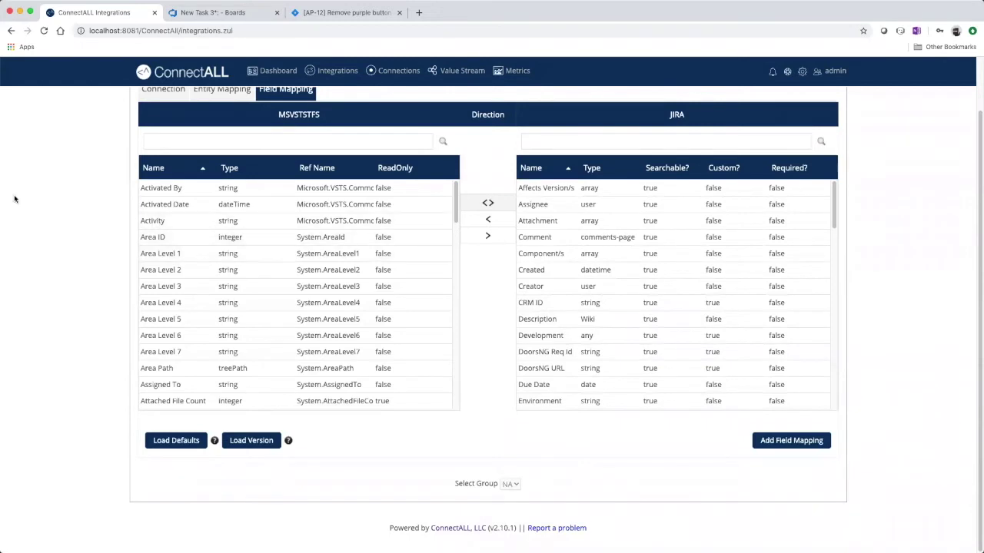
Add a bidirectional field mapping between the MSVSTSTFS Title field and the JIRA Summary field
click(198, 145)
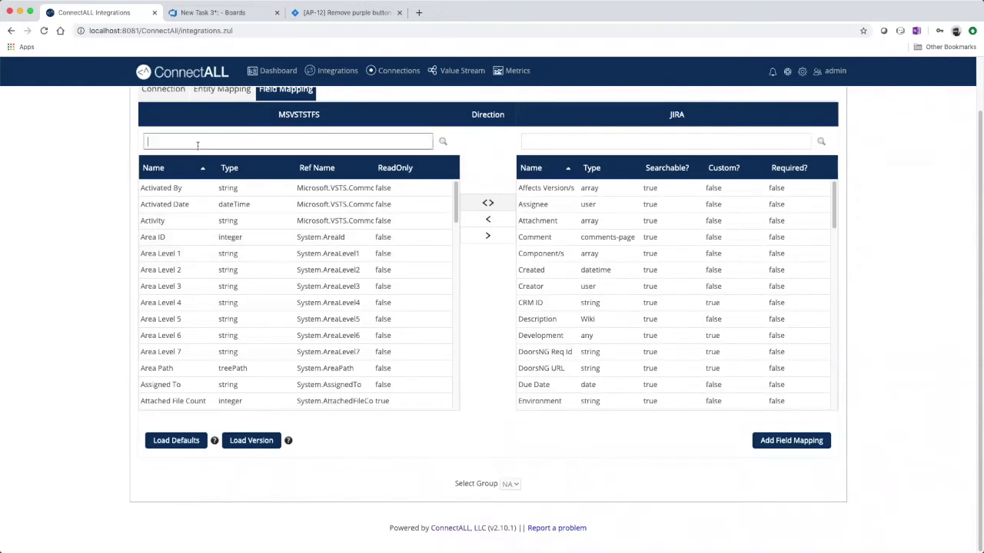
text(title)
click(189, 200)
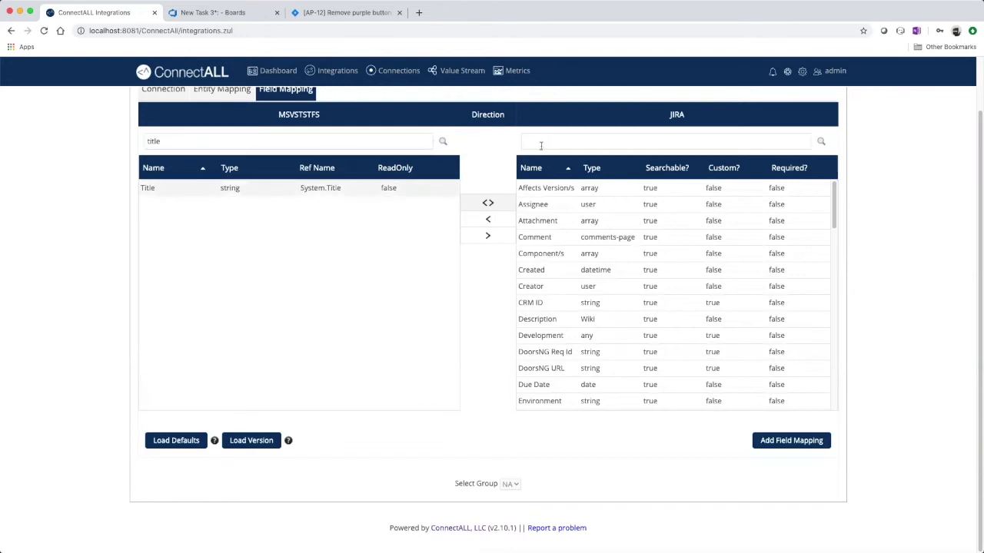
click(567, 144)
text(summary)
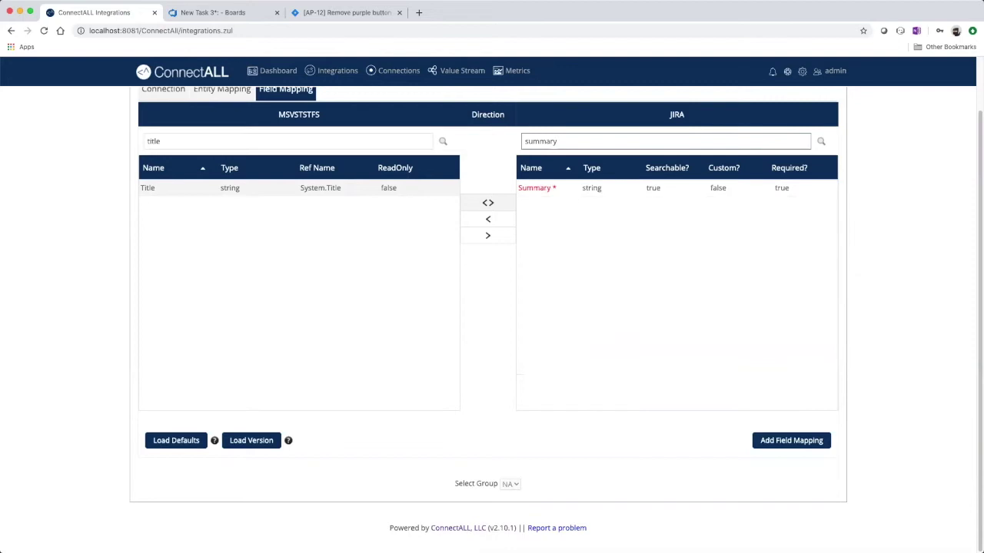
click(560, 189)
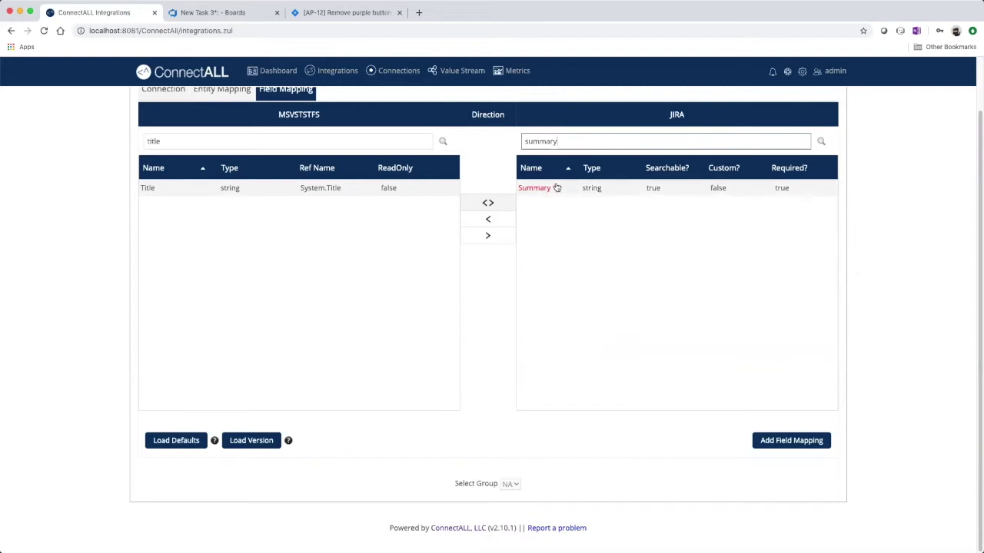
click(791, 440)
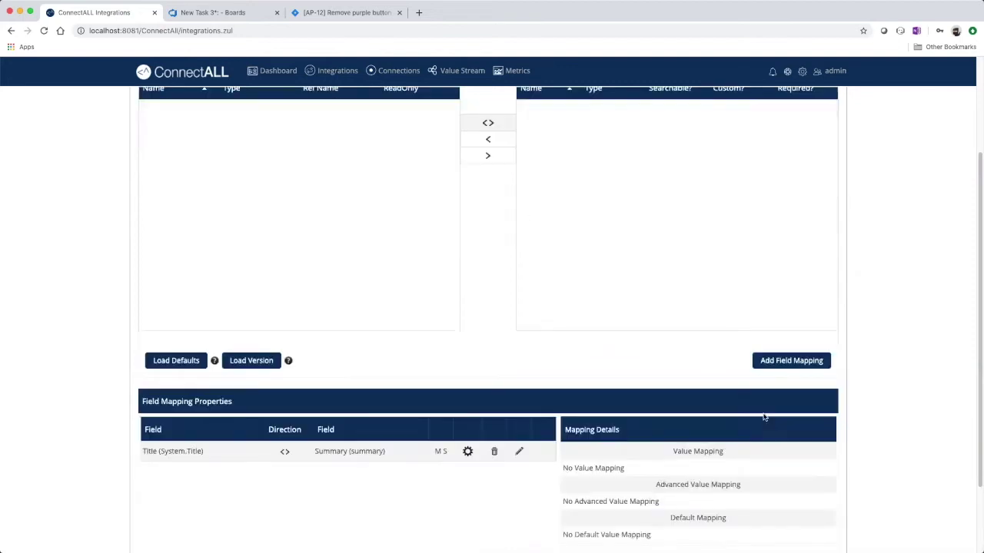
Add a bidirectional field mapping between the MSVSTSTFS Description field and the JIRA Description field
scroll(249, 181, up, 1)
scroll(248, 181, up, 3)
double_click(227, 202)
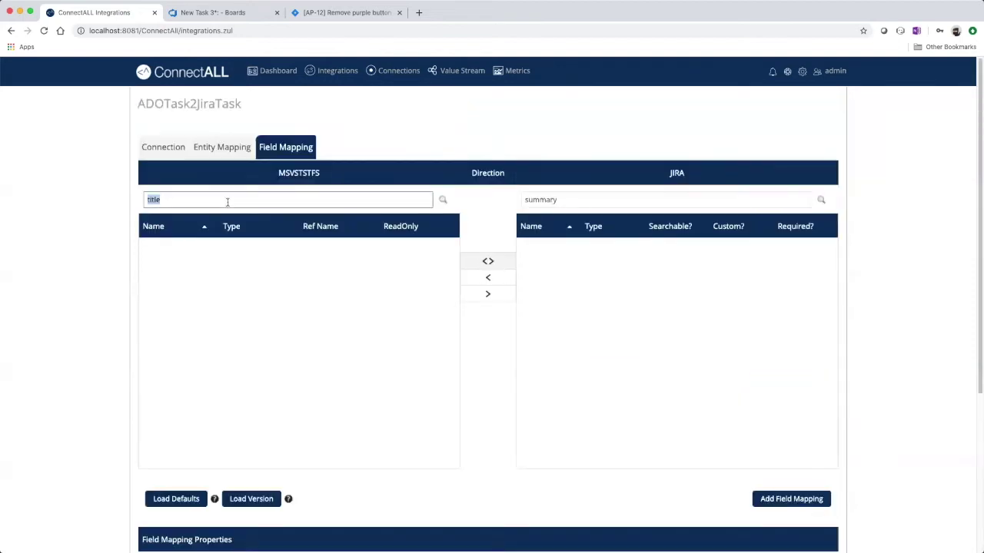
text(desc)
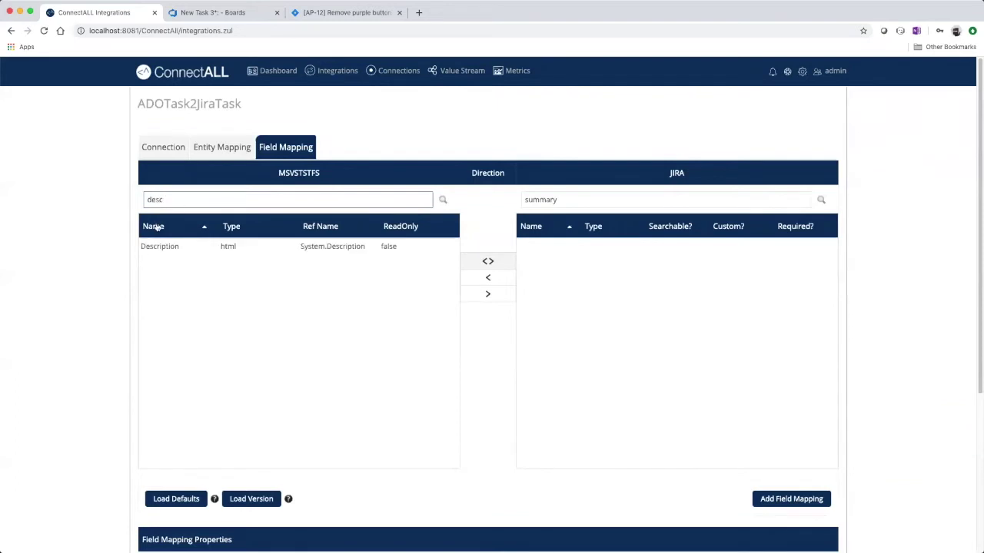
click(570, 201)
double_click(570, 200)
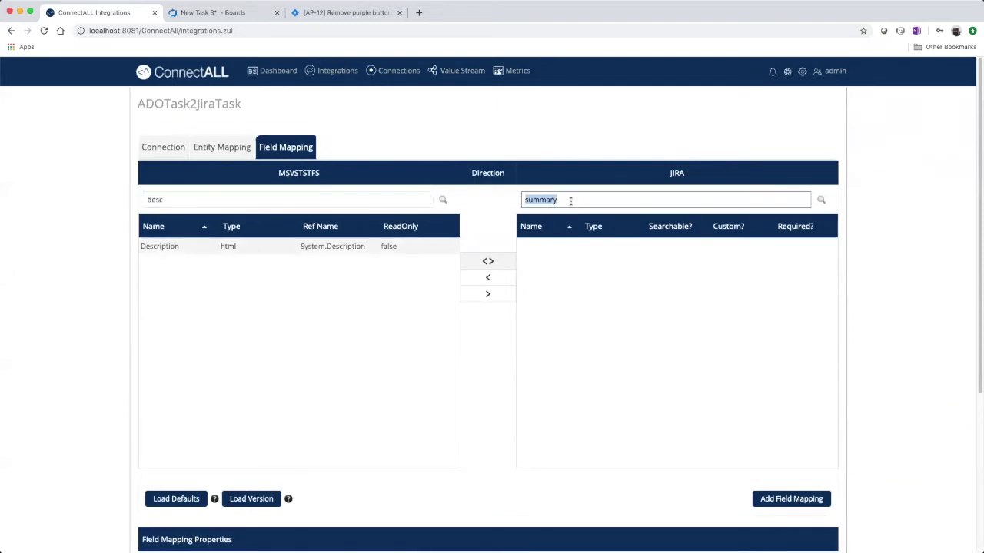
text(desc)
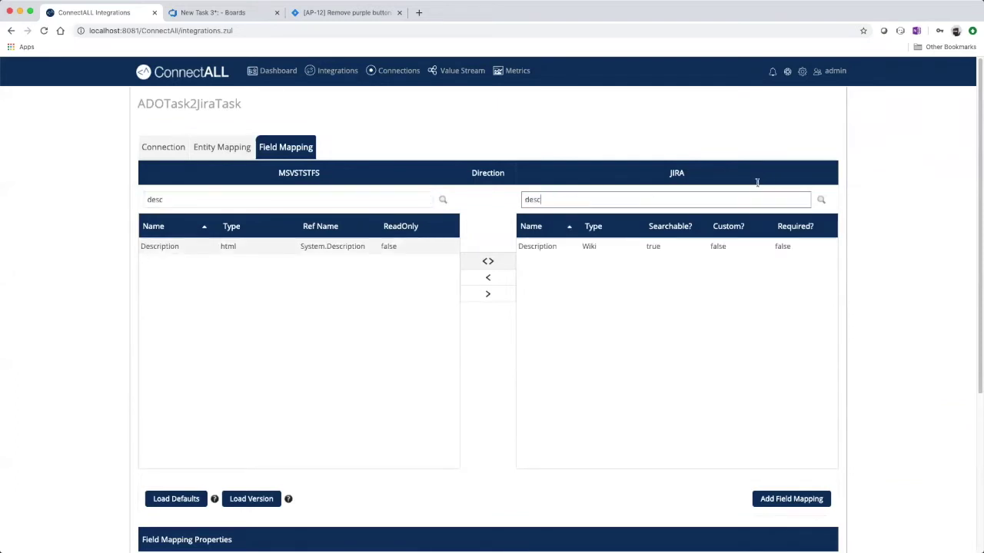
click(606, 254)
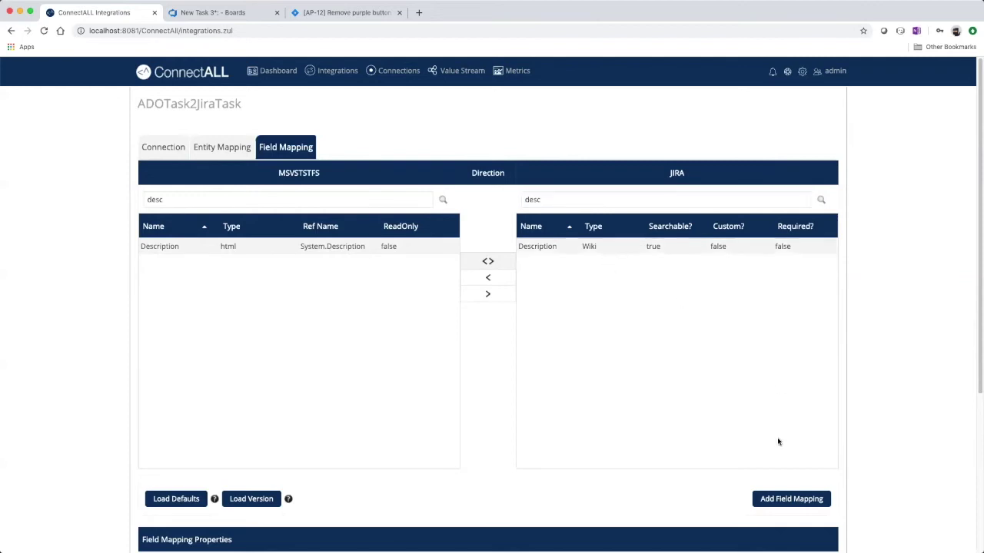
click(792, 498)
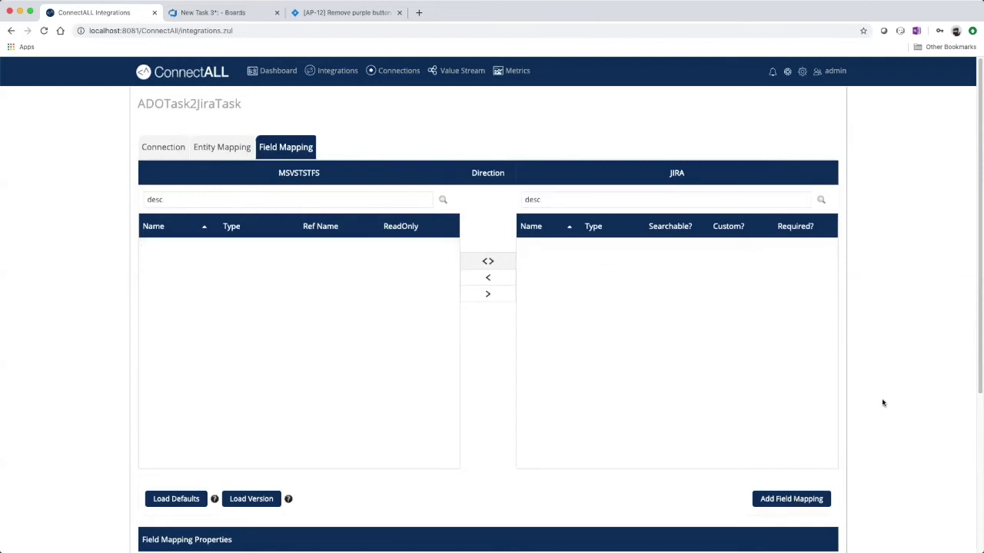
Save the ADOTask2JiraTask application link and choose to enable it after saving
scroll(882, 403, down, 5)
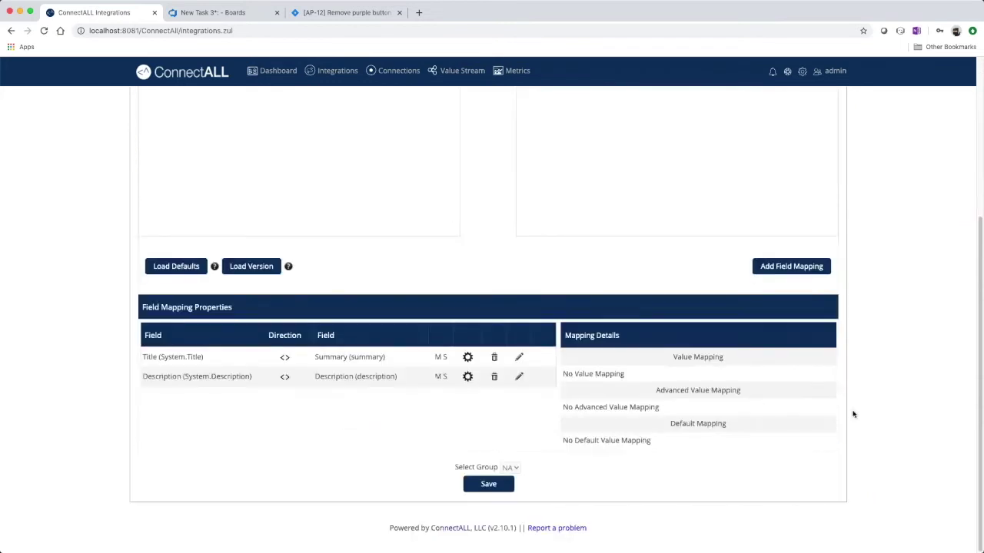
click(489, 486)
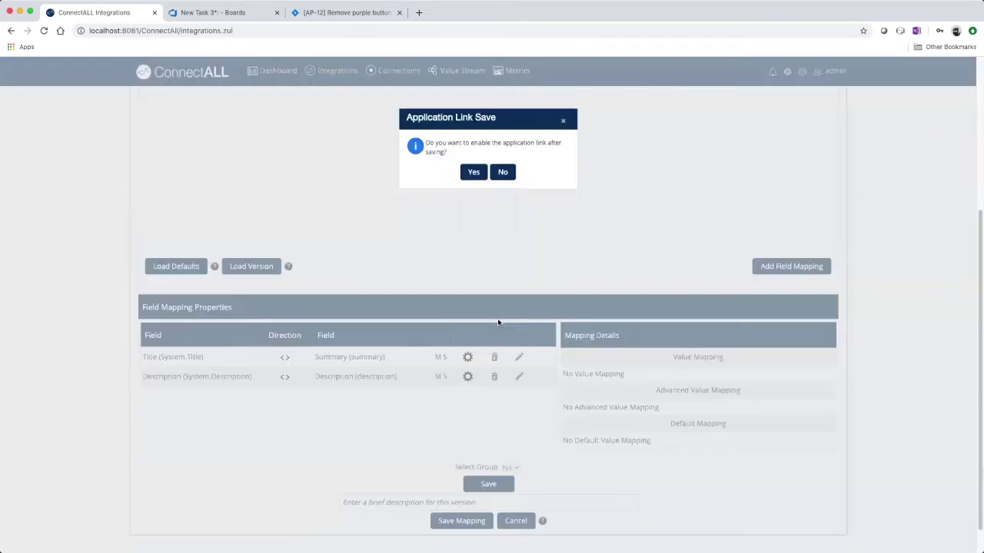
click(472, 171)
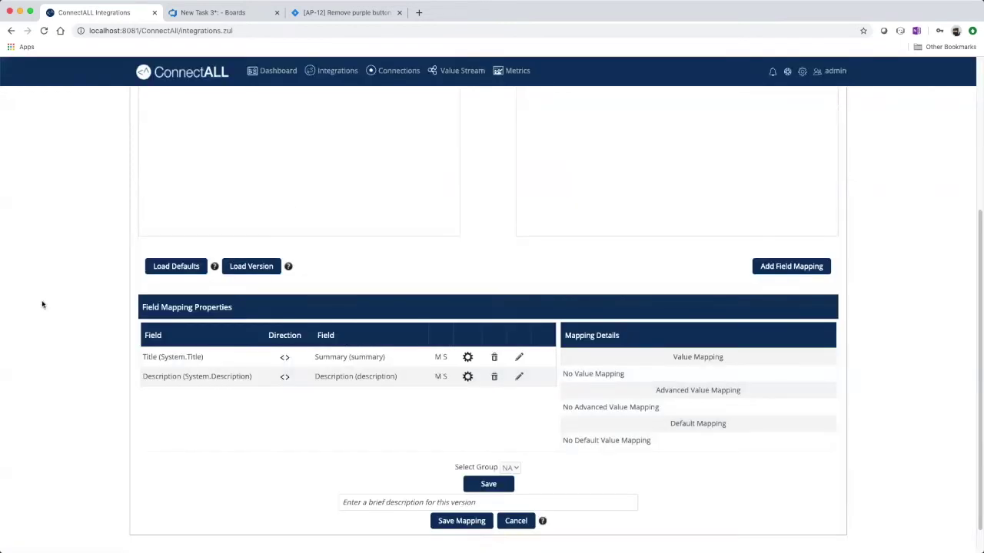
Save the field mapping with the version description v1, accepting the save without the mandatory fields mapped
click(370, 502)
text(v1)
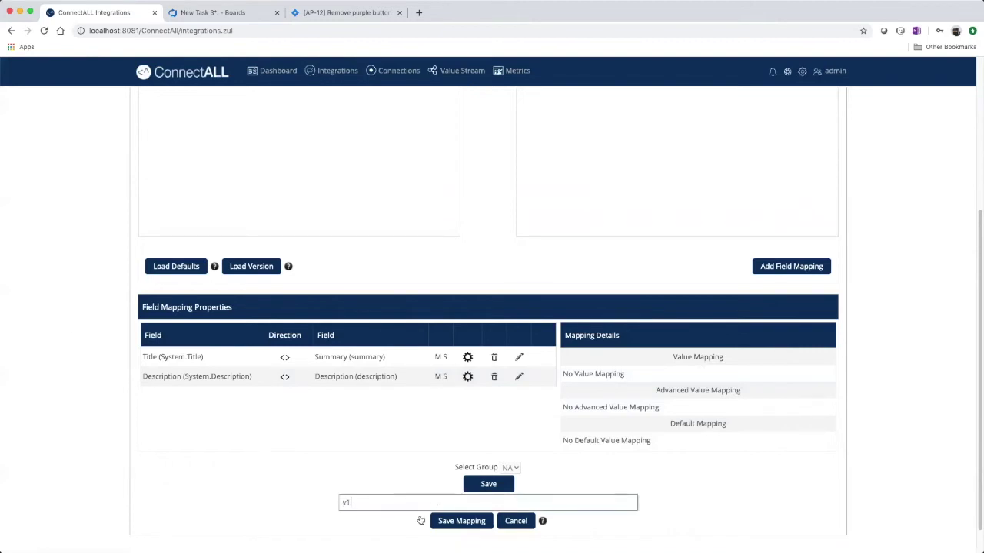
click(448, 525)
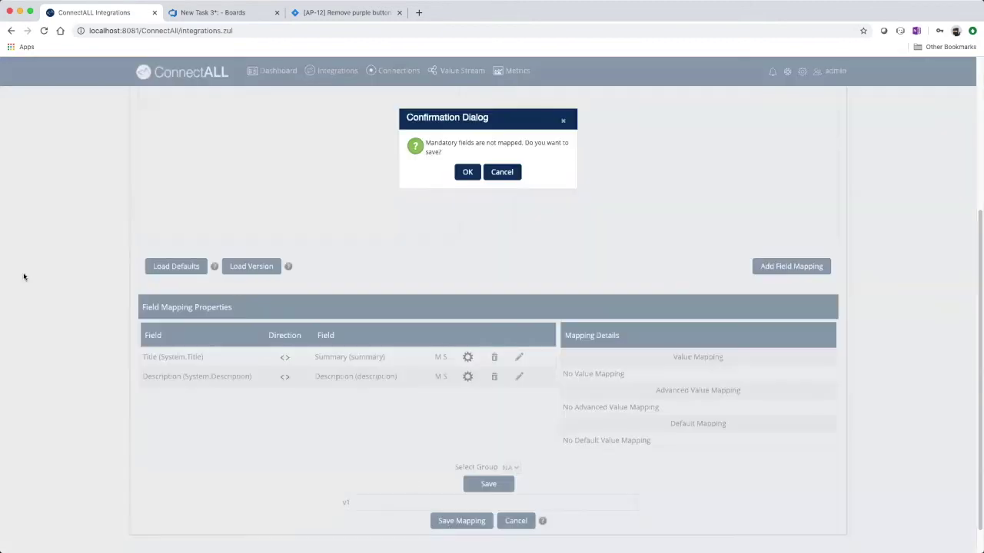
click(463, 172)
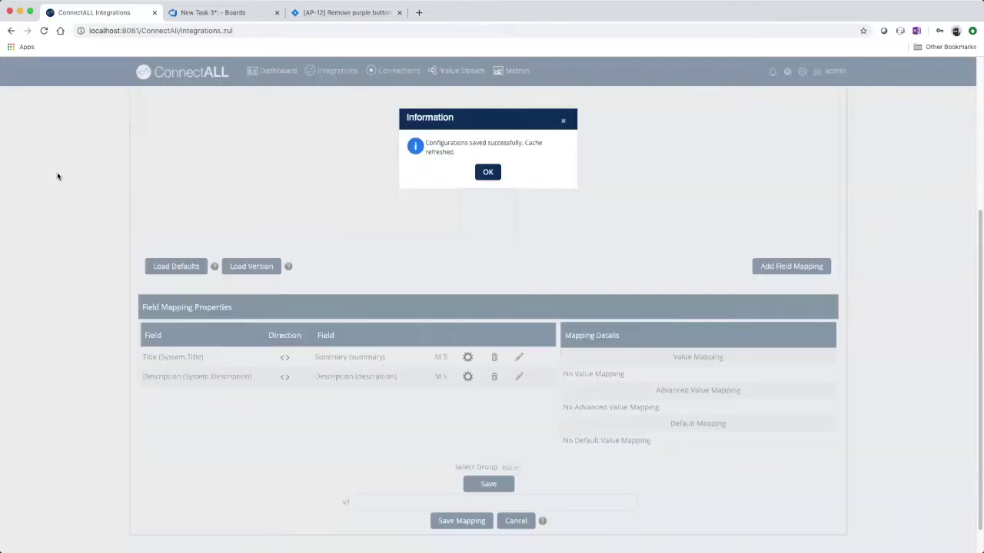
click(487, 171)
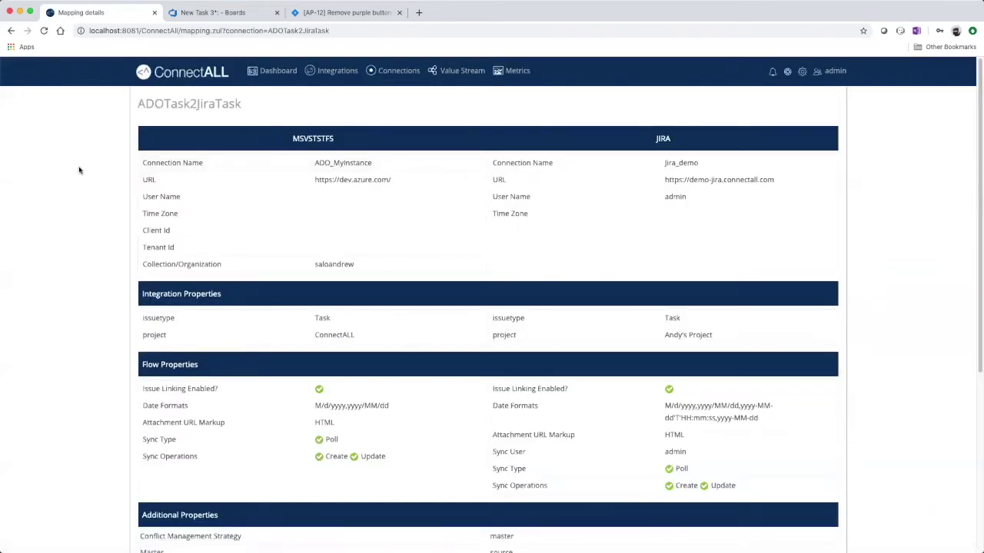
Switch to Azure DevOps and save the new task titled "Add a new login button" with the description "I want it to be blue"
click(209, 12)
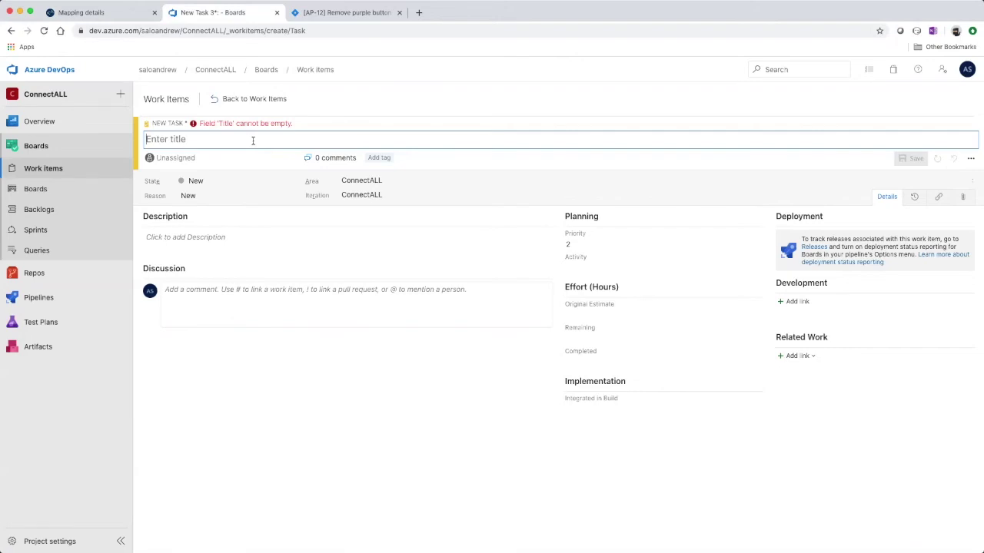
text(Add a ne)
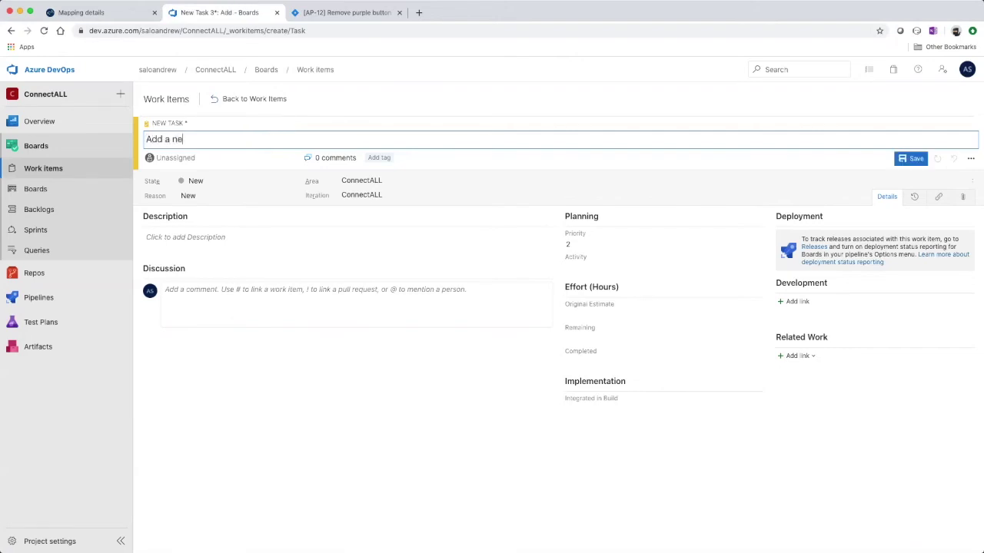
text(w login button)
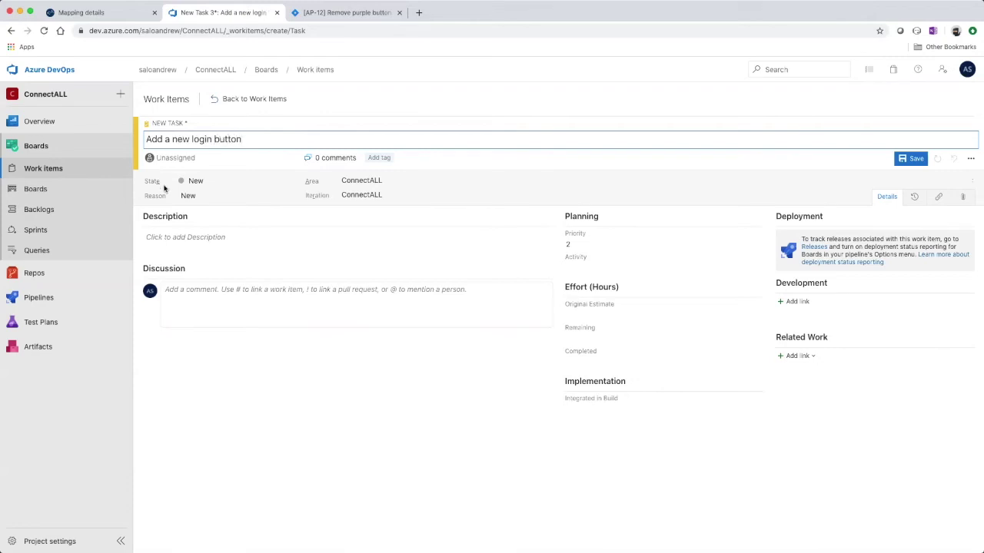
click(261, 239)
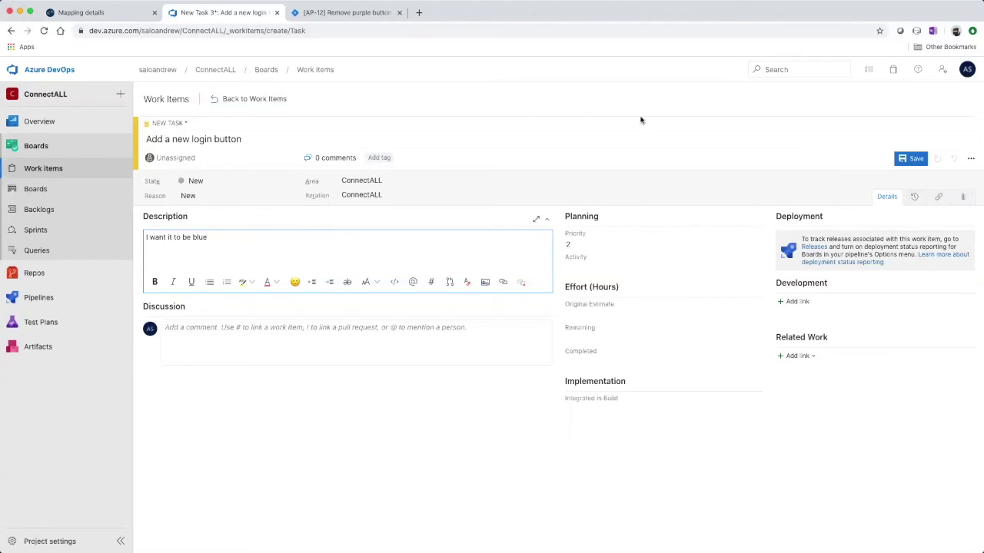
click(901, 159)
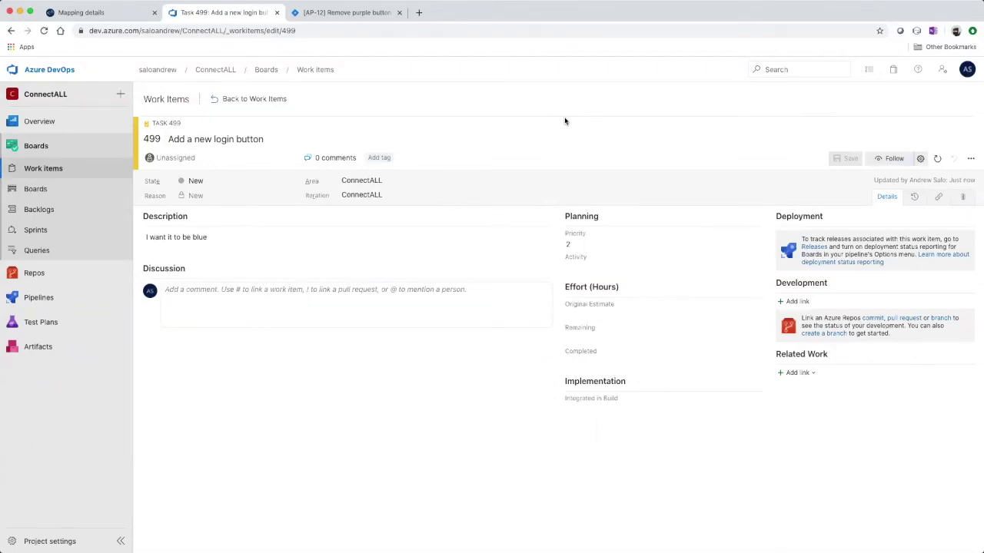
Switch to Jira, refresh the project's issue list and open the "Add a new login button" task to check its details
click(367, 14)
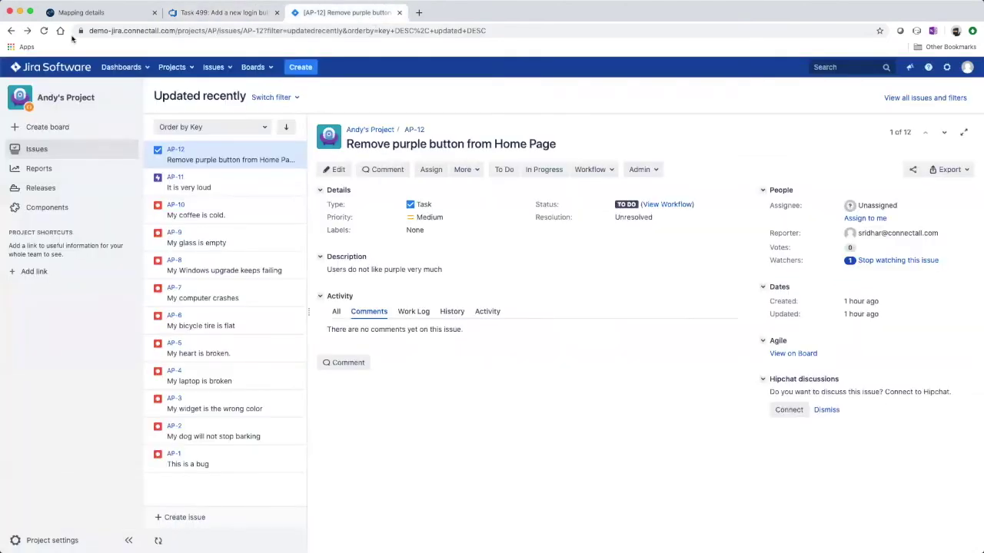
click(44, 31)
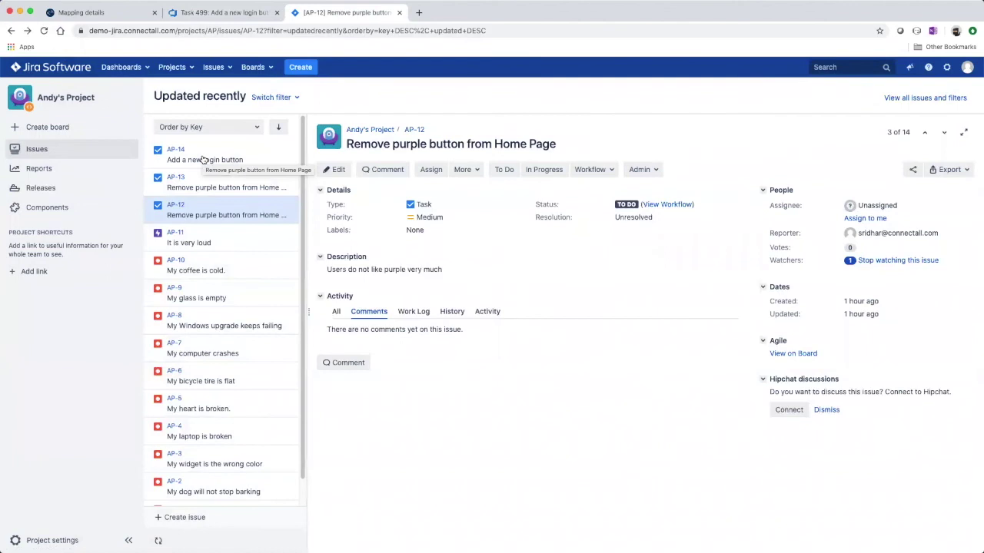
click(202, 158)
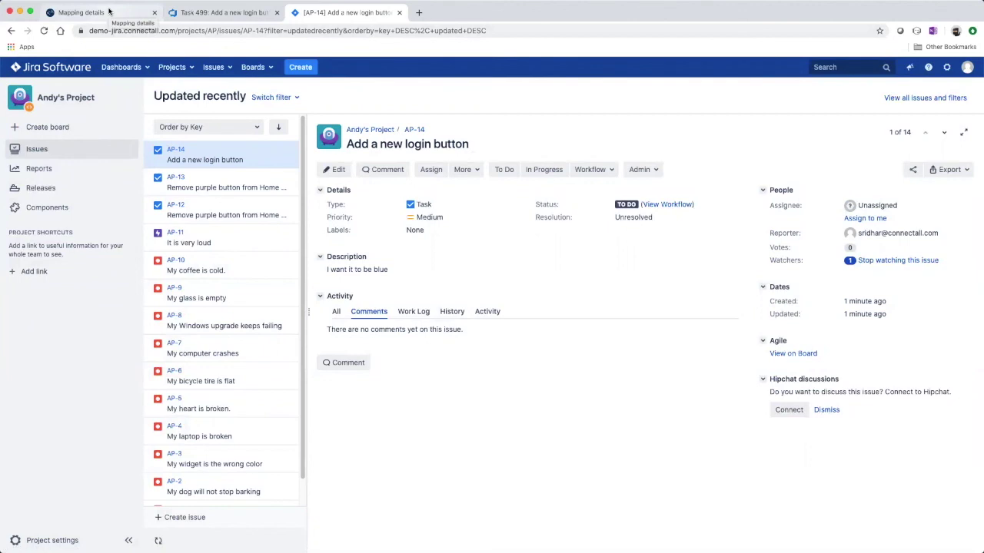
Return to ConnectALL and examine the ADOTask2JiraTask link on the Value Stream Dashboard
click(108, 11)
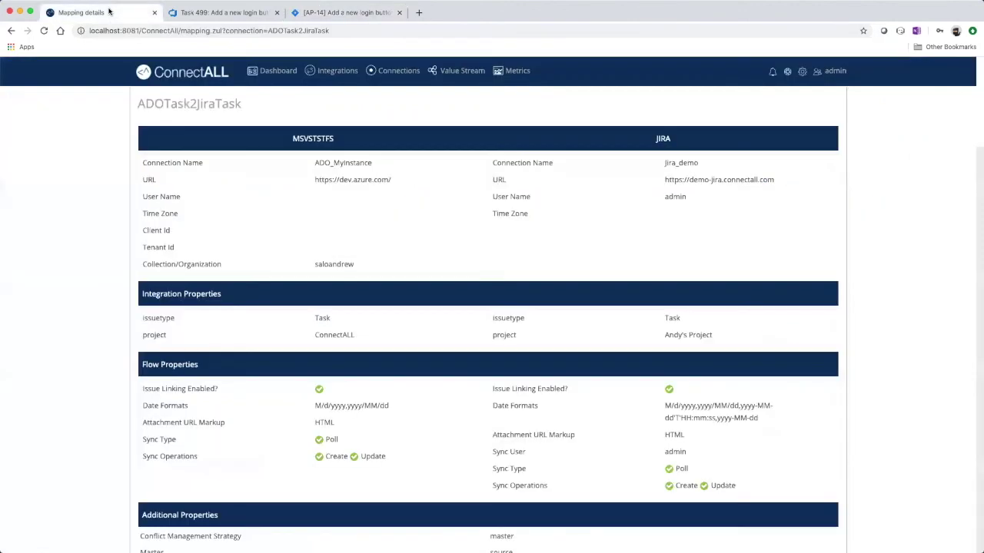
click(291, 72)
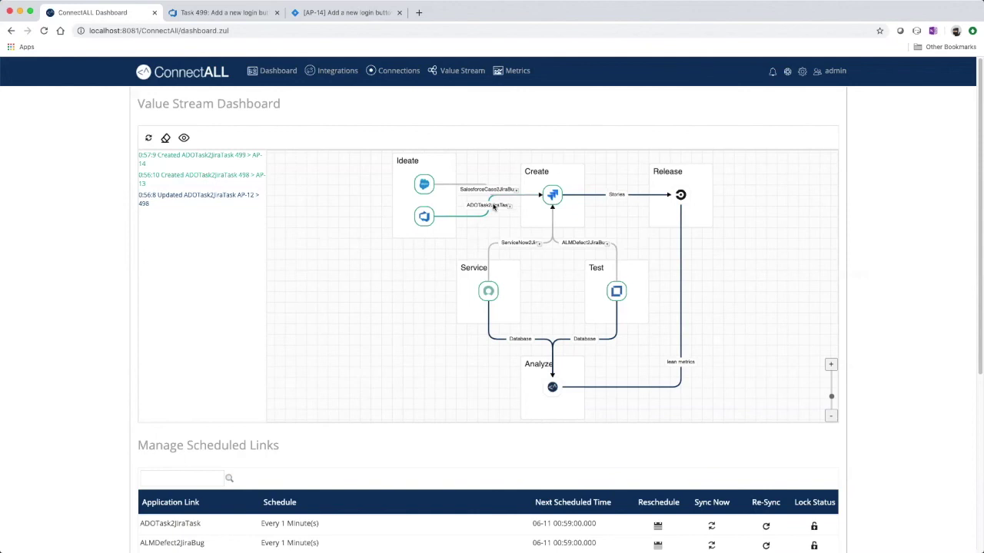
mouse_move(500, 206)
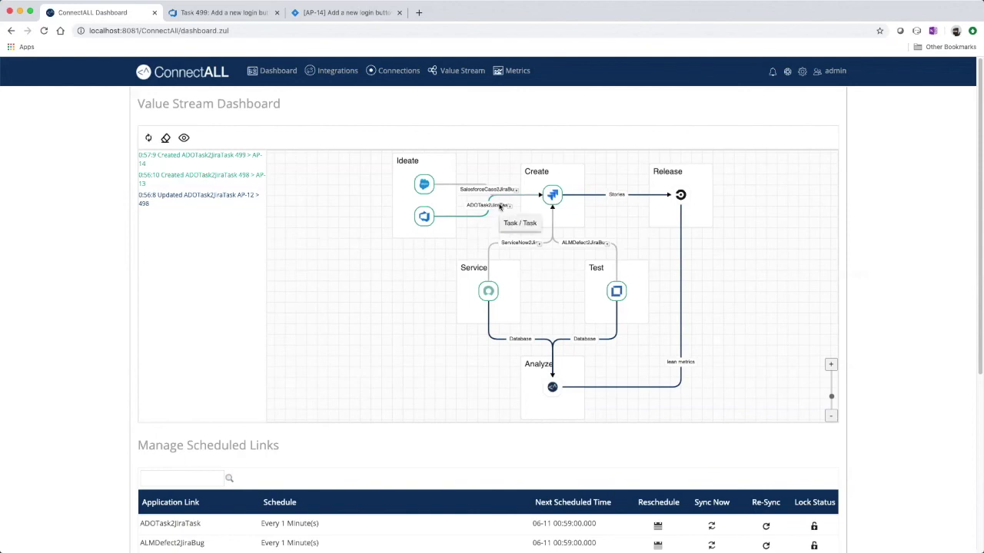